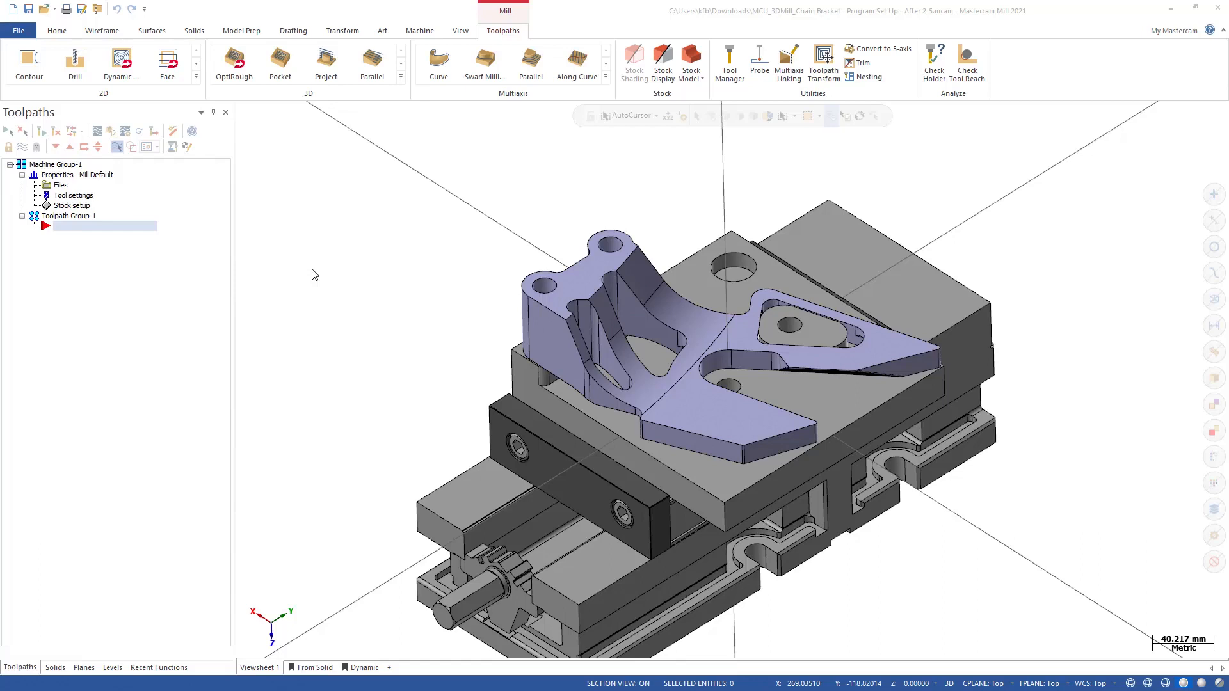
Open Machine Group-1's toolpath copy of the machine definition and expand the Mill Spindle Group down to the Tool Spindle.
click(56, 186)
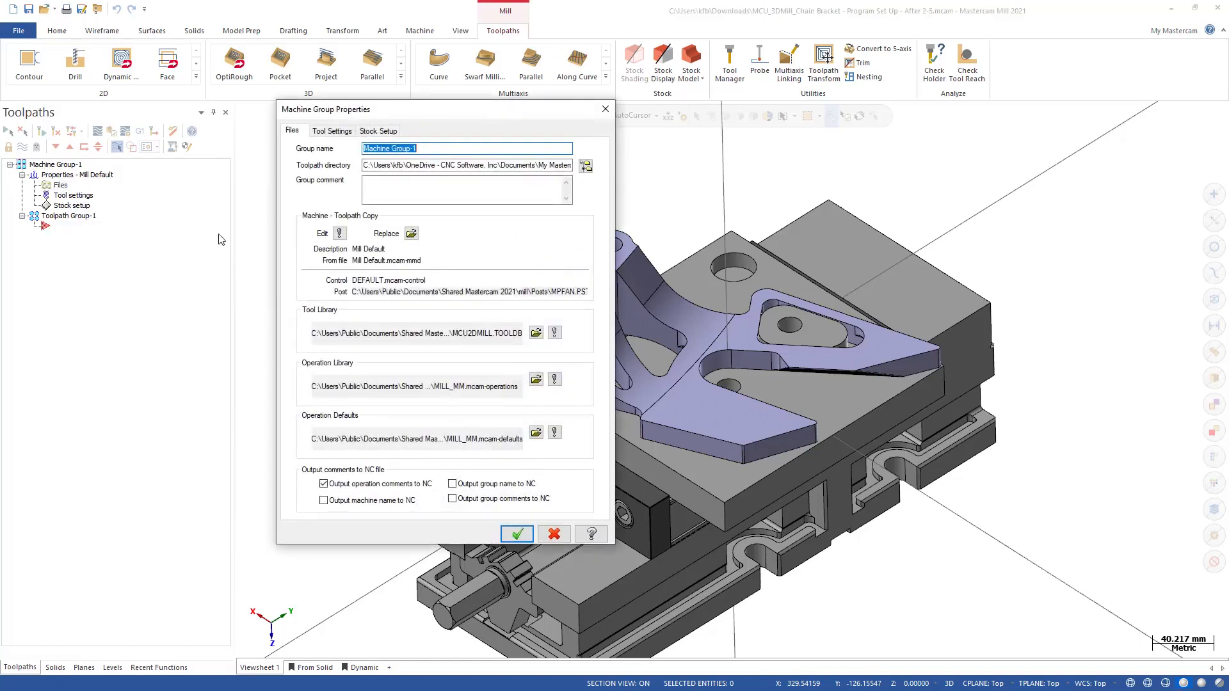
click(340, 235)
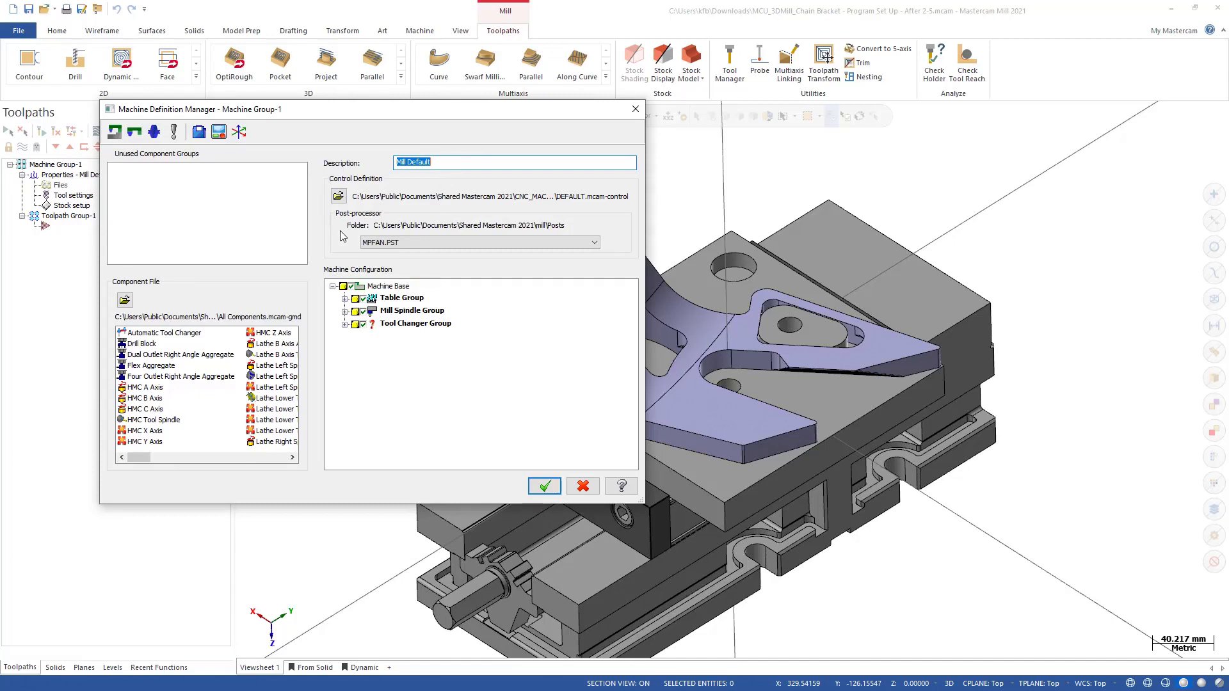
click(344, 311)
click(356, 324)
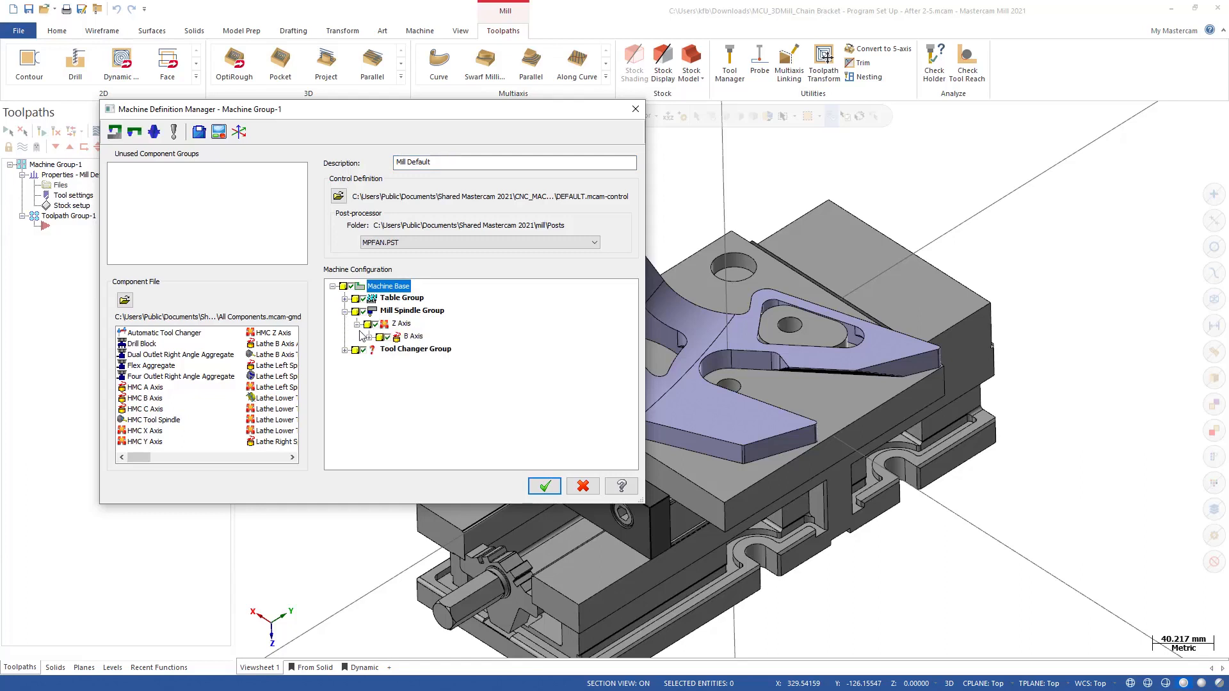
click(369, 337)
click(382, 350)
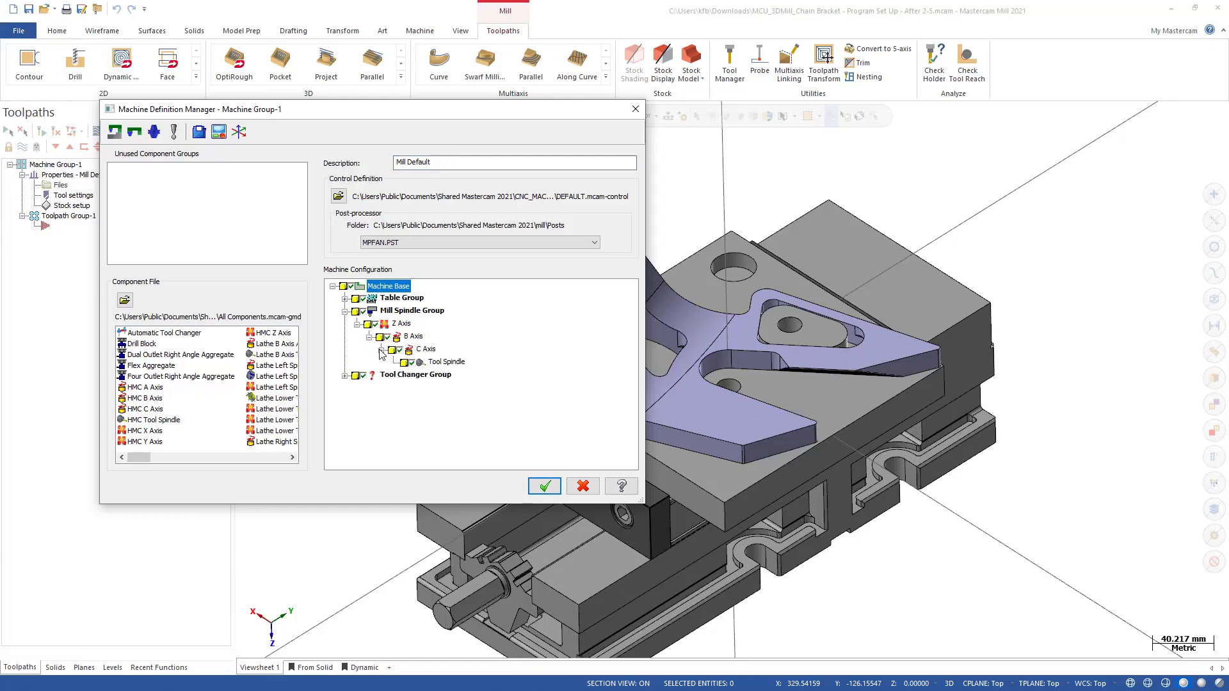
Set the Tool Spindle's maximum speed to 500 rpm in the group's machine copy and accept the machine group properties.
double_click(437, 365)
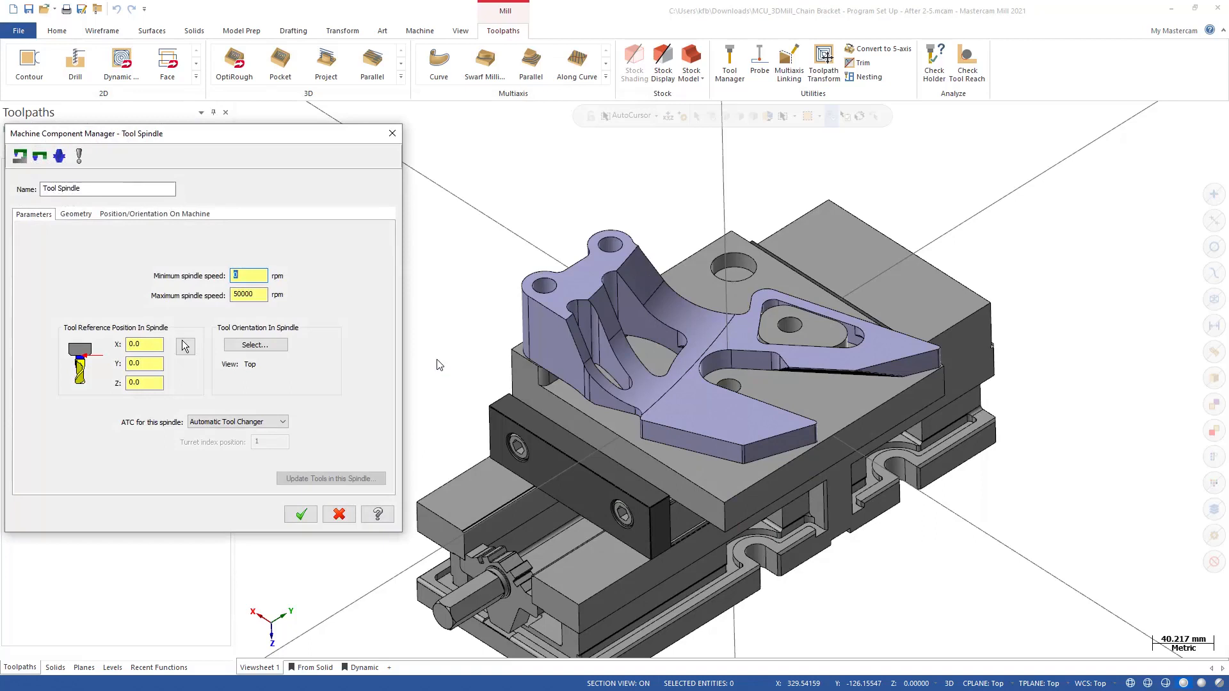
key(Tab)
text(500)
key(Return)
click(296, 517)
click(542, 489)
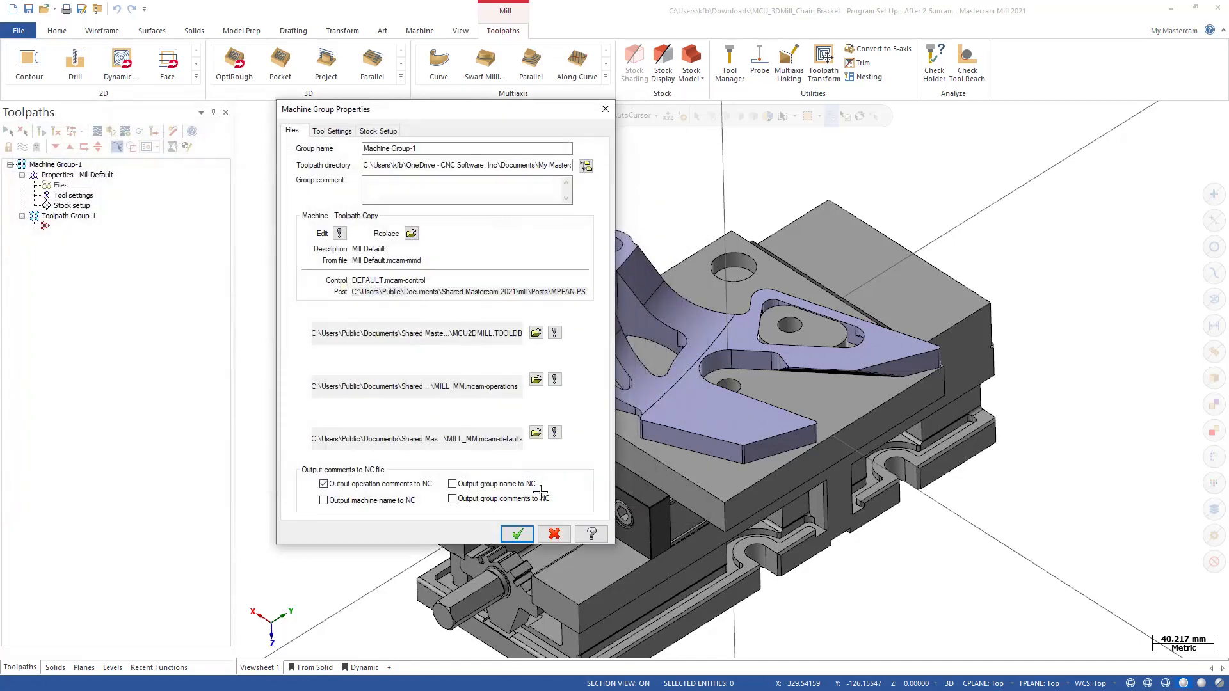
click(517, 533)
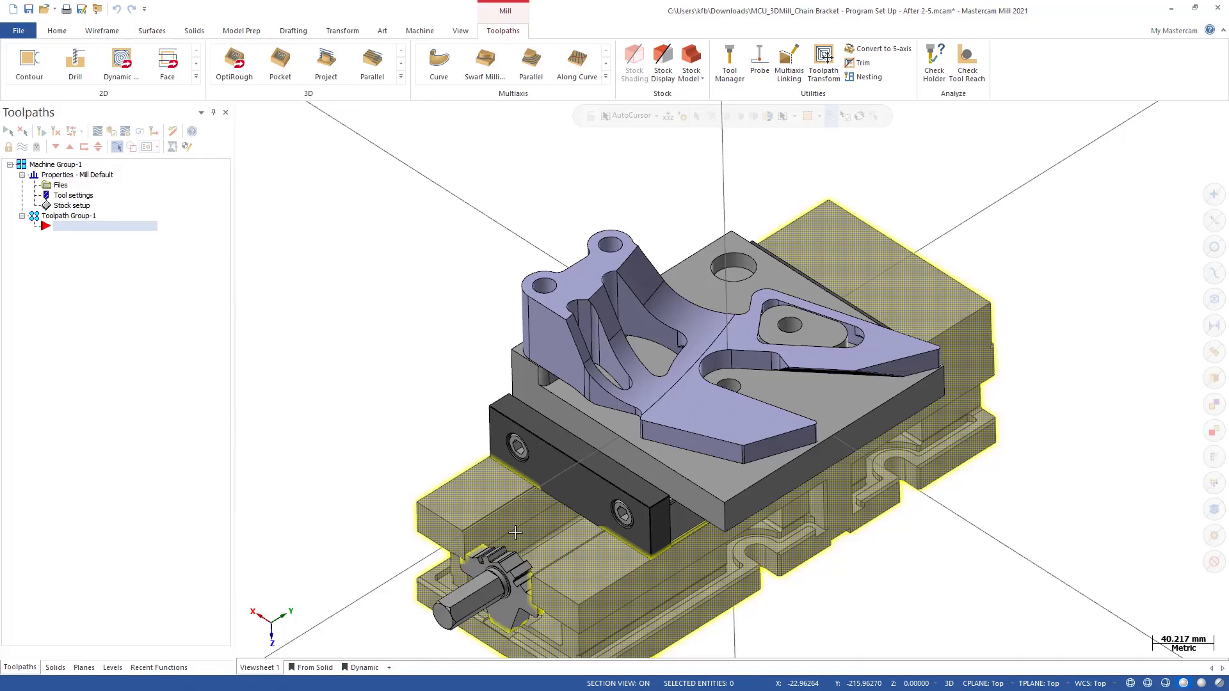
Open the disk copy of the Mill Default machine definition, switching only units, and expand the Mill Spindle Group down to the Tool Spindle.
click(420, 31)
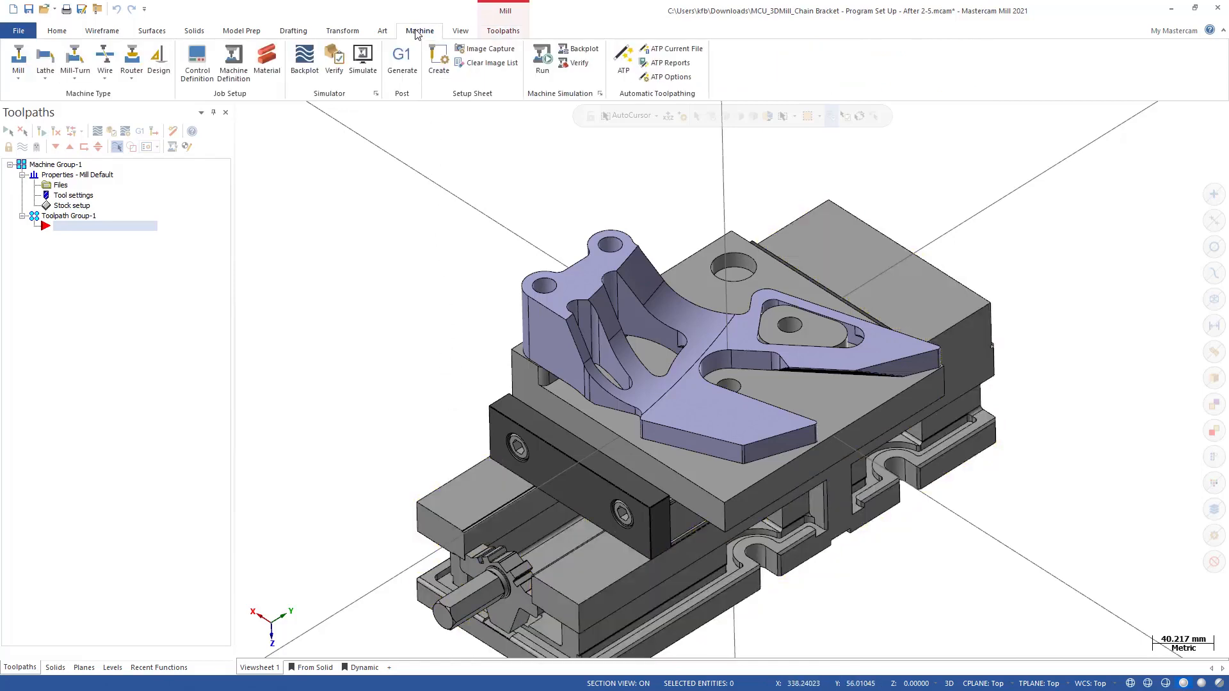
click(225, 67)
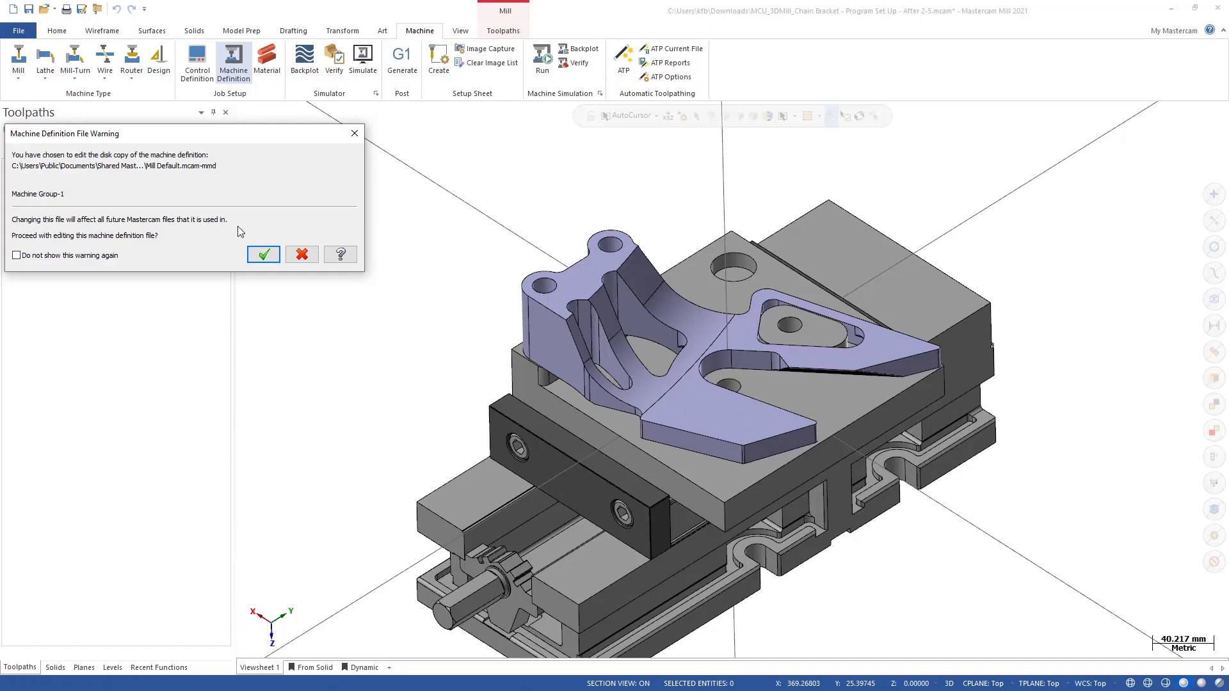
click(264, 254)
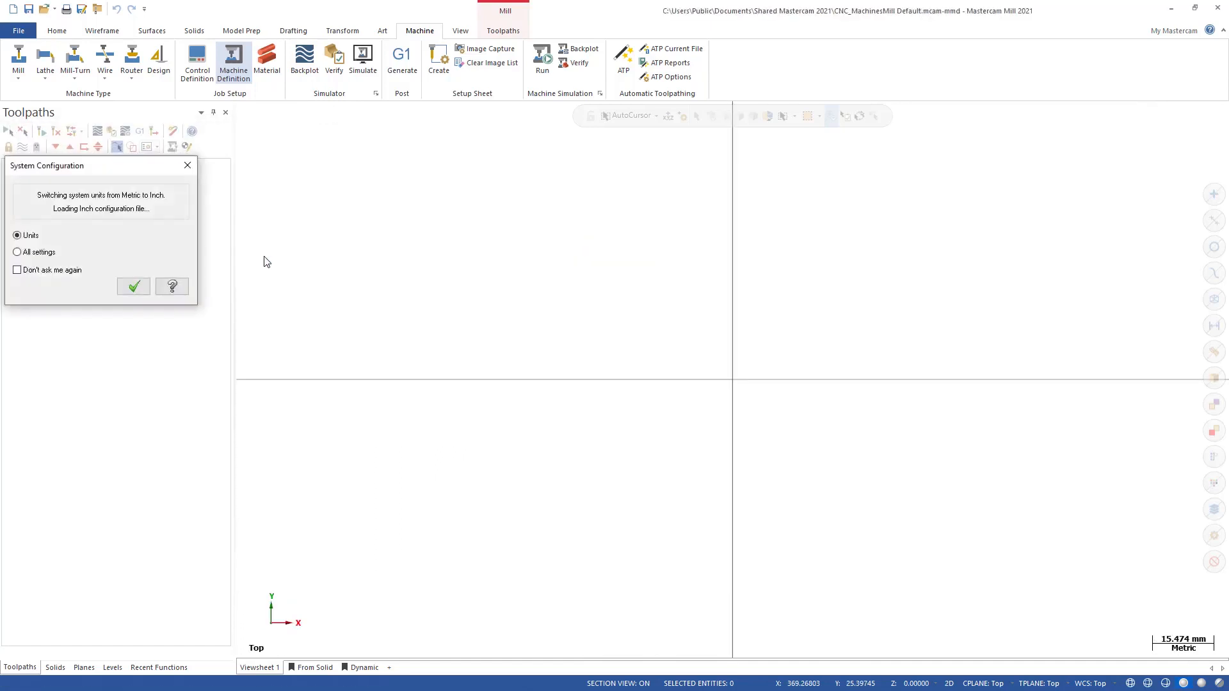
click(133, 286)
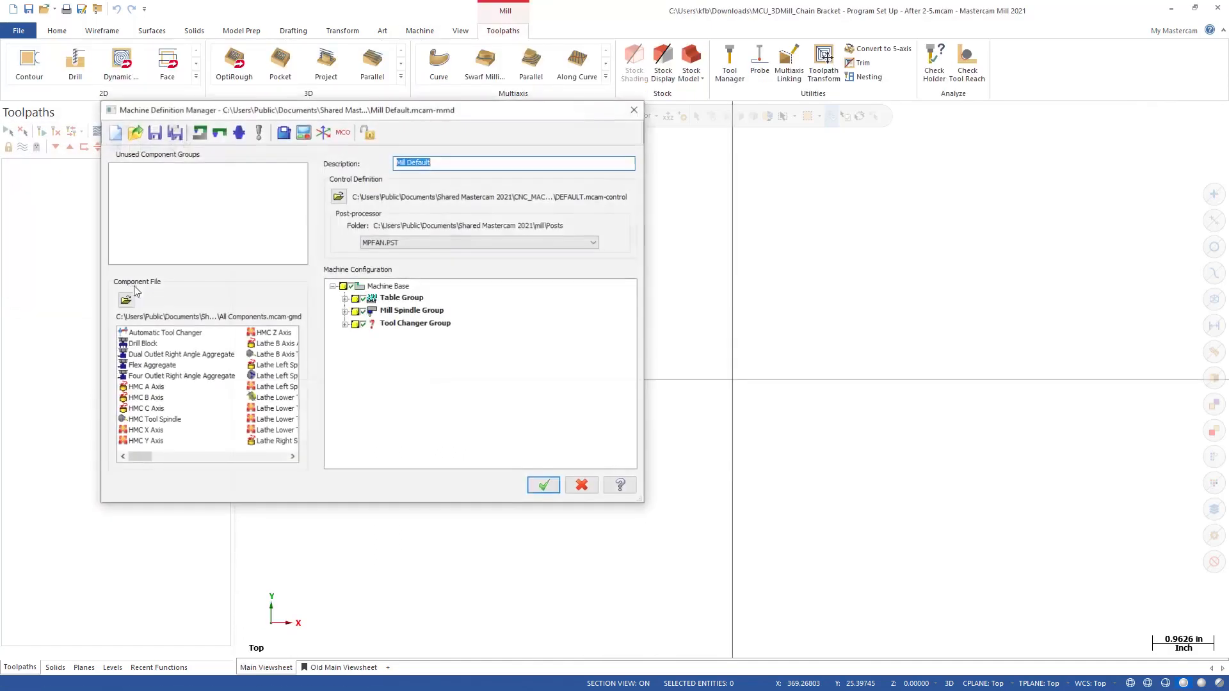
click(344, 311)
click(356, 324)
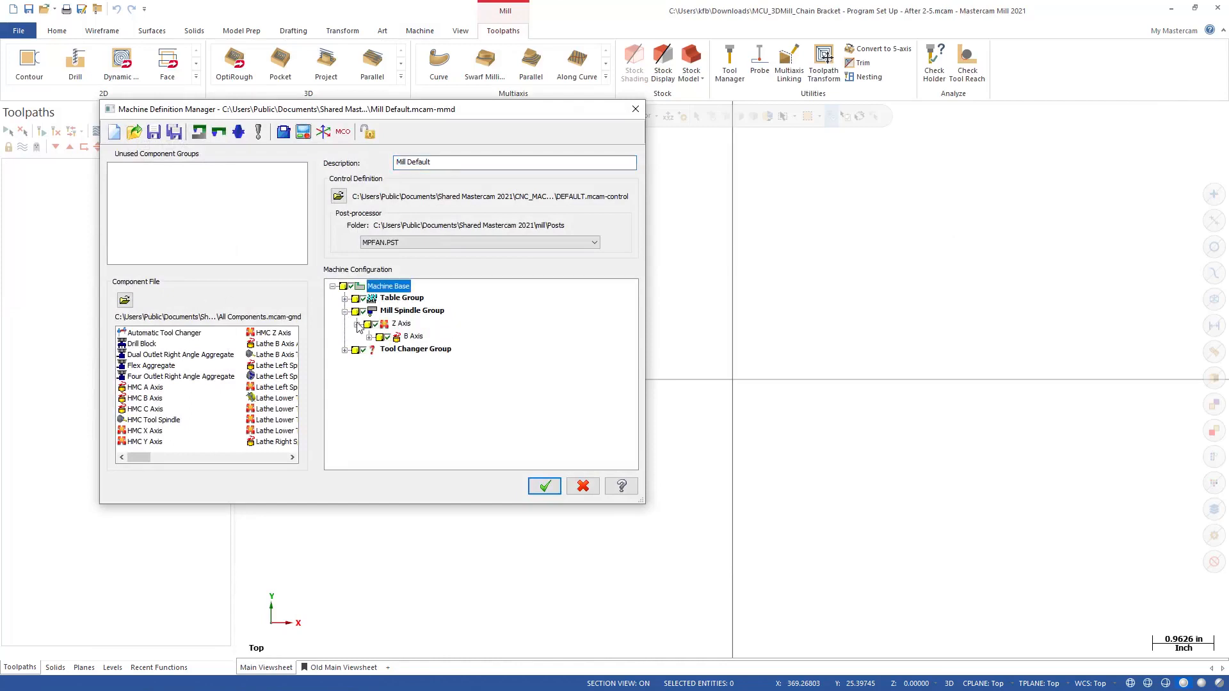
click(369, 337)
click(381, 350)
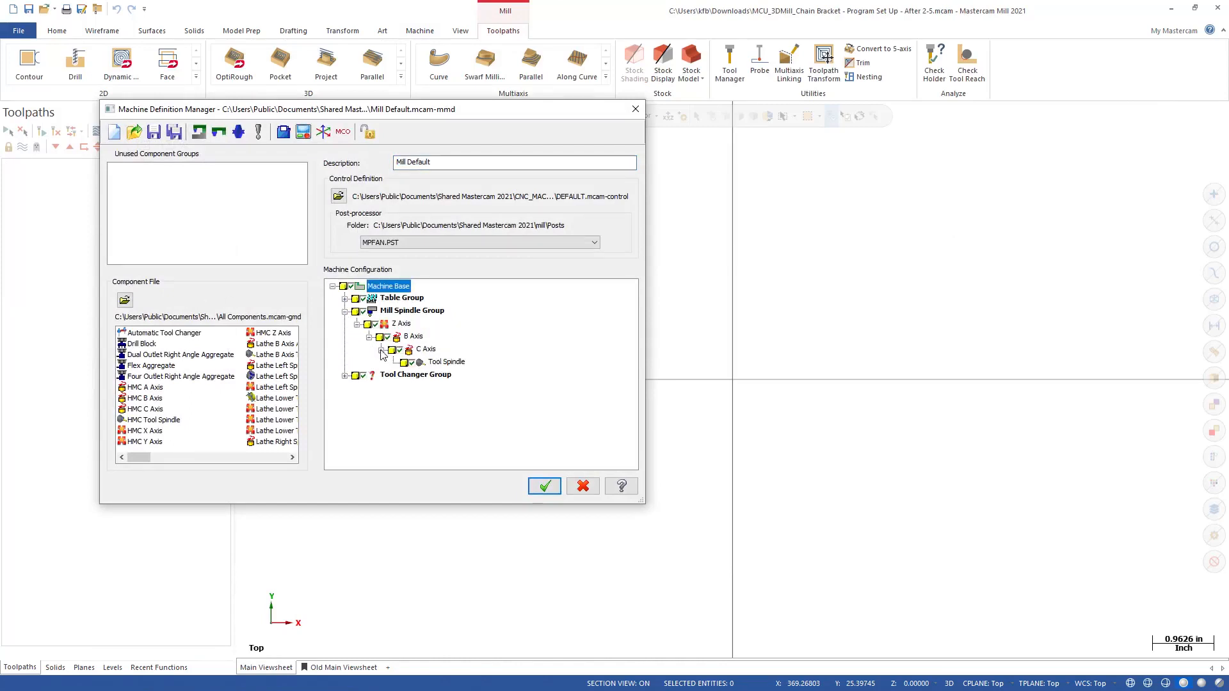
Set the Tool Spindle's maximum speed to 20000 rpm in the disk machine definition.
double_click(452, 362)
key(Tab)
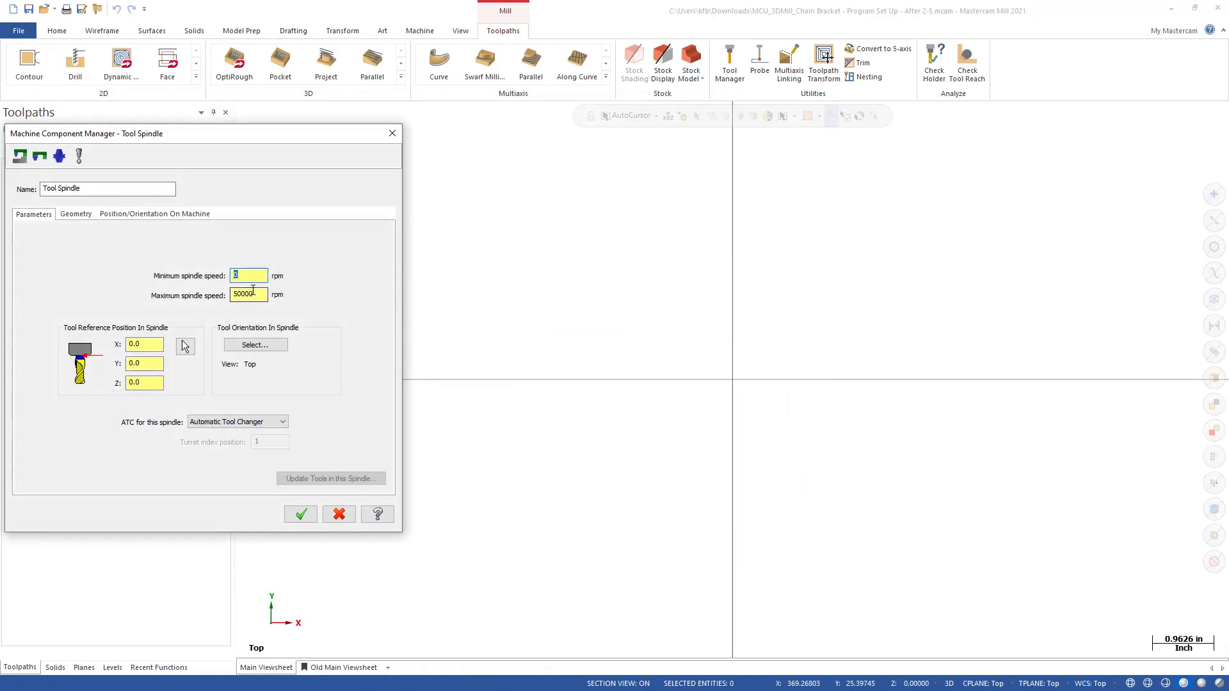
text(20000)
click(301, 515)
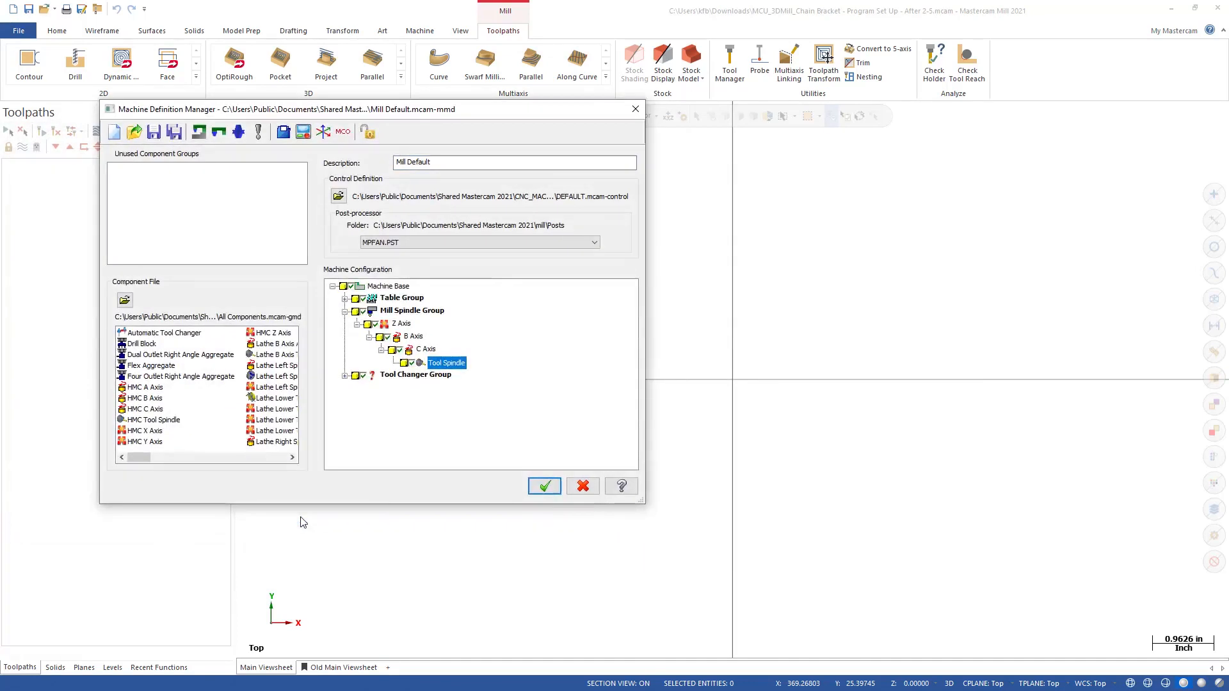
Accept the edited disk machine definition and replace Machine Group-1's machine with Mill Default.
click(544, 486)
click(361, 339)
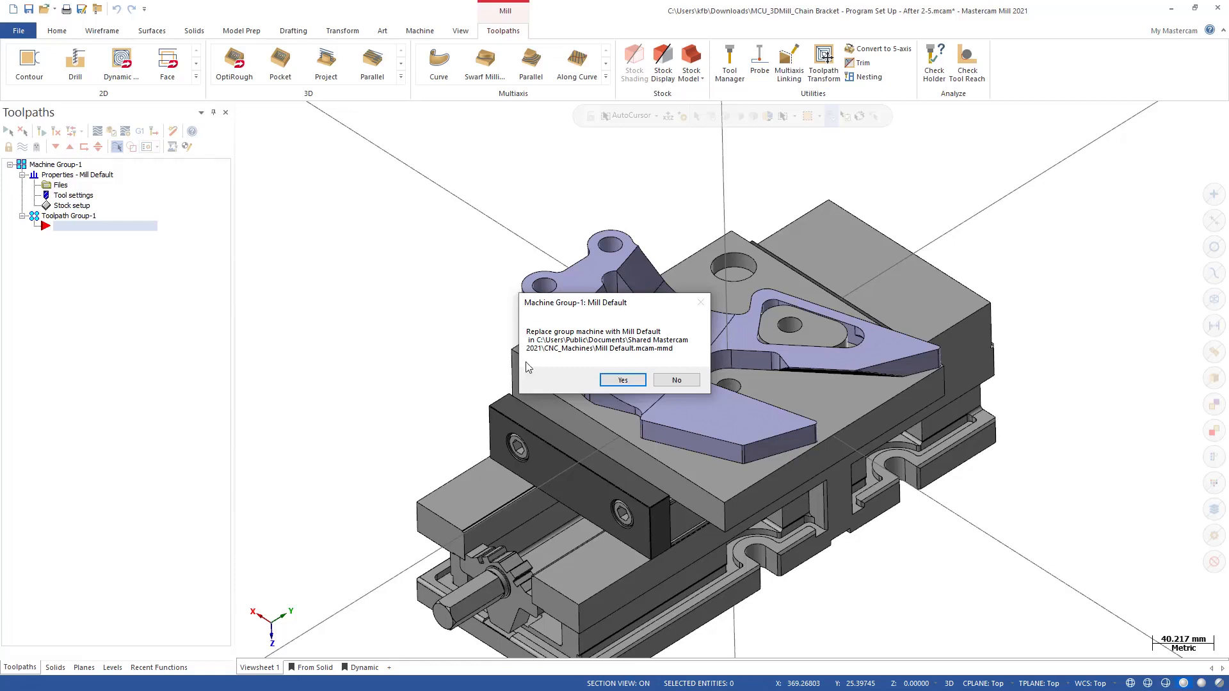
click(632, 381)
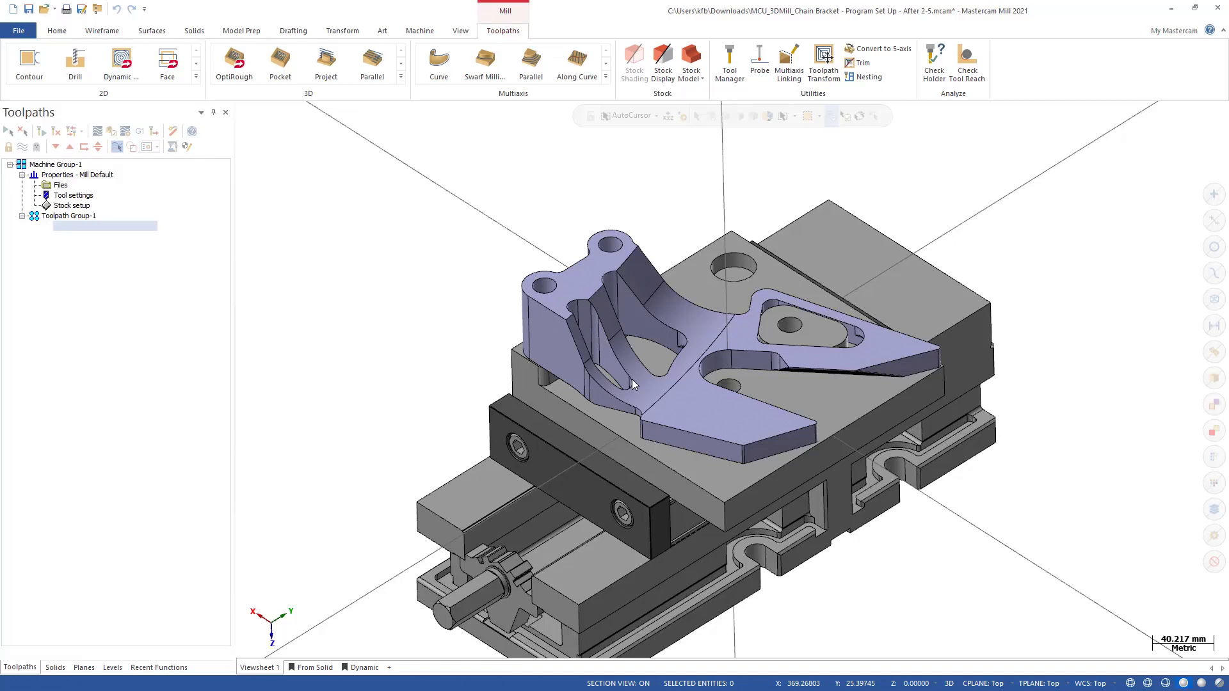
click(546, 372)
Set the Automatic Tool Changer's number of tool pockets to 12 in Machine Group-1's copy of the machine definition.
click(420, 30)
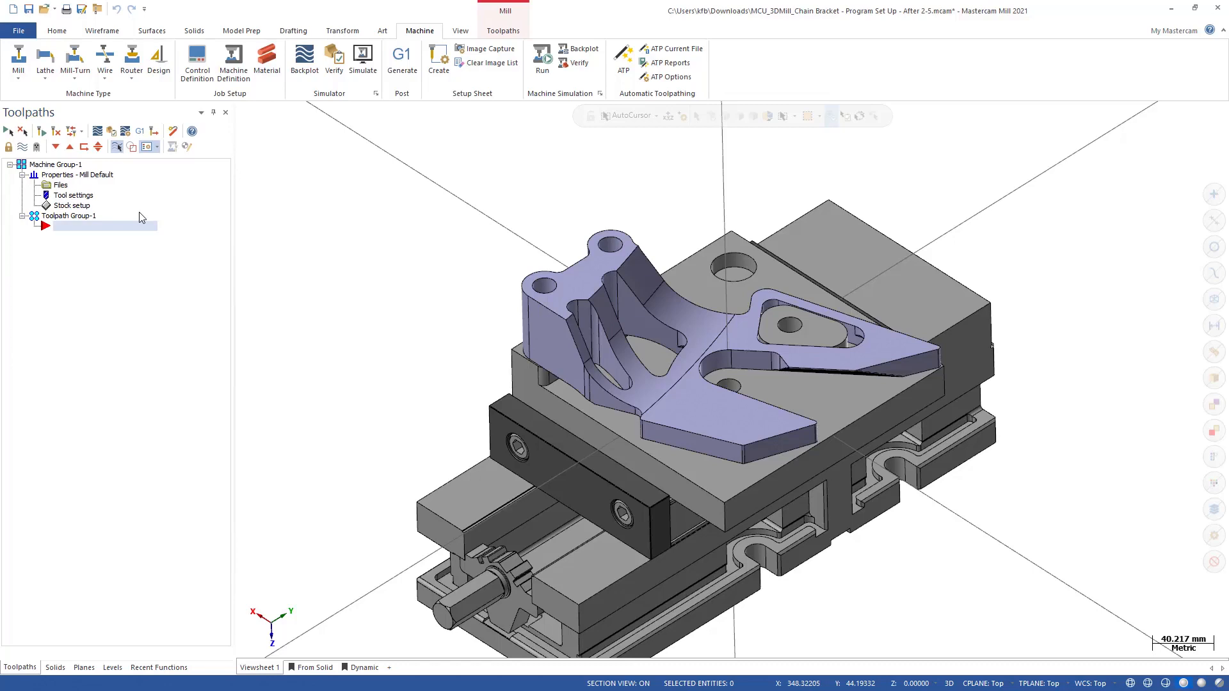
click(61, 185)
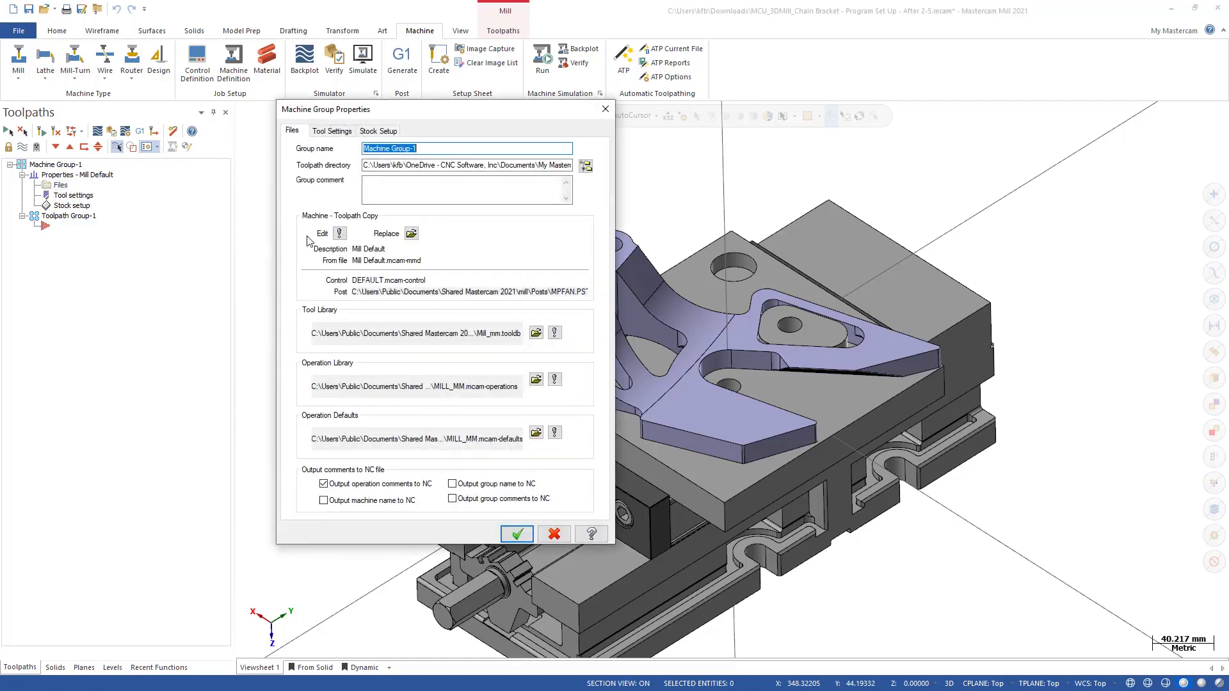
click(340, 233)
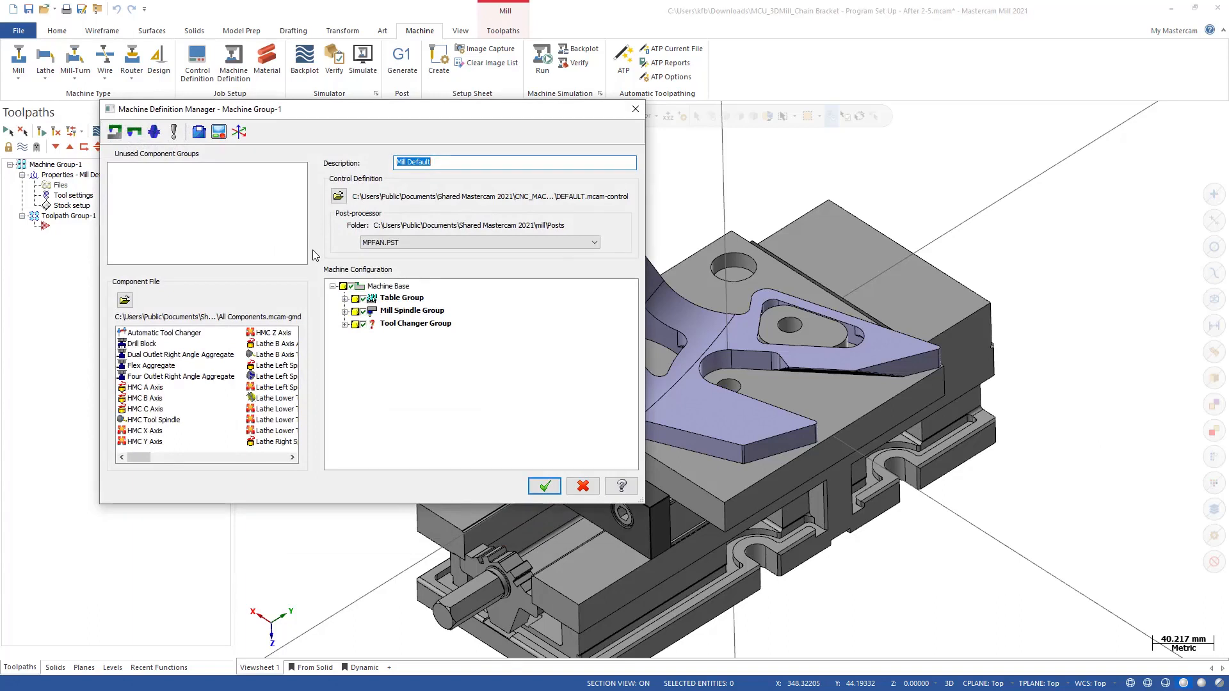
click(345, 325)
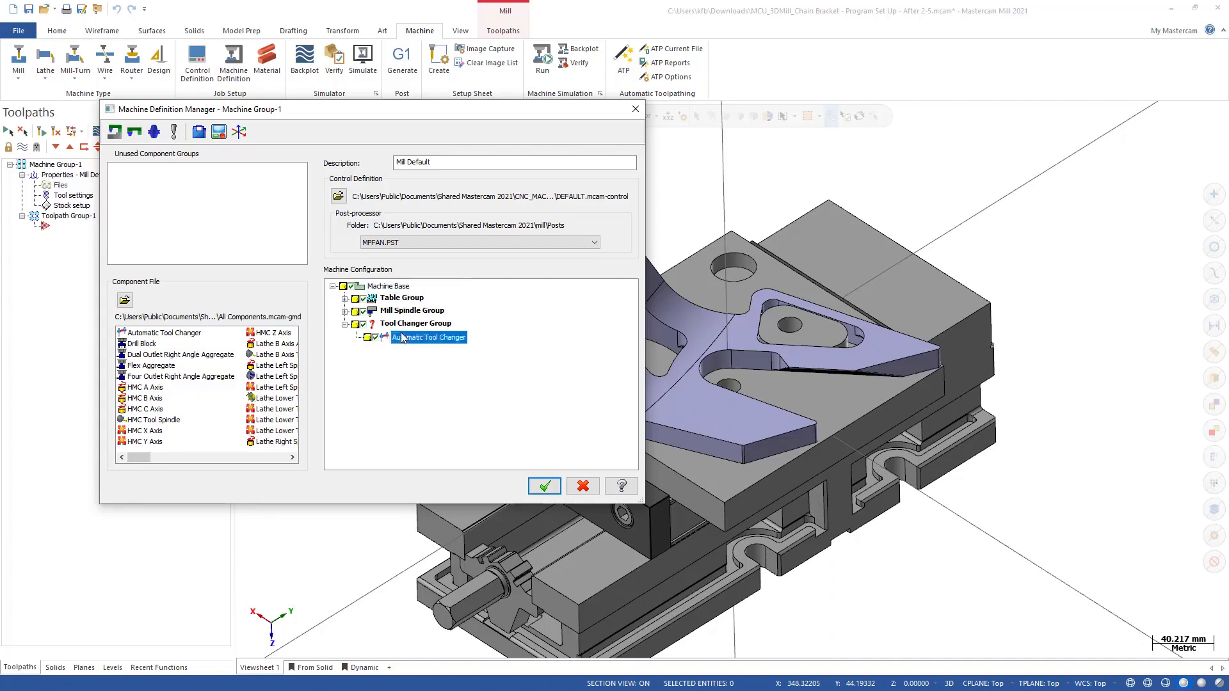
double_click(401, 333)
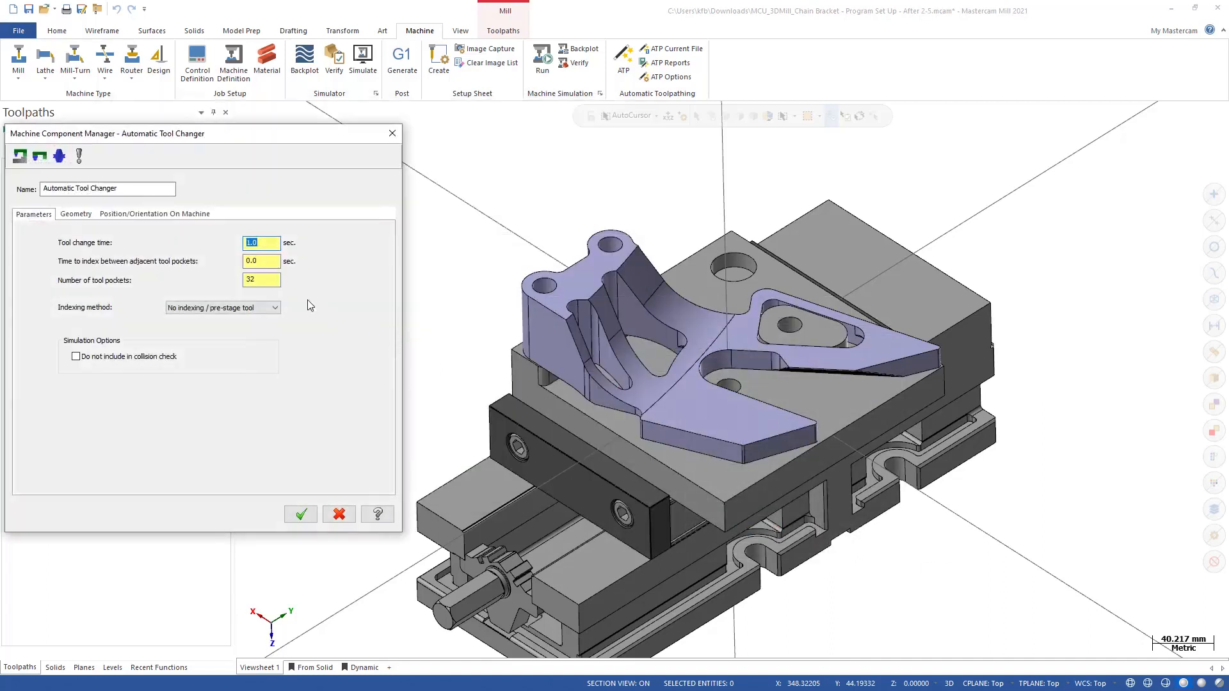
click(263, 282)
text(12)
click(298, 516)
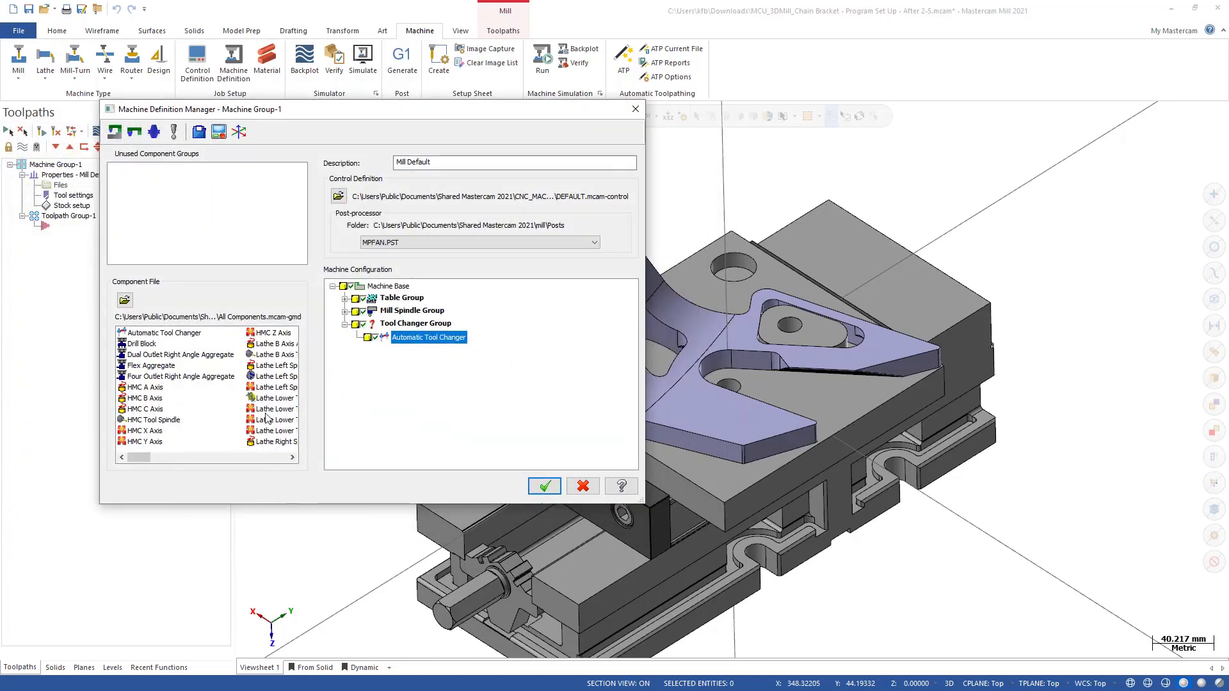
Examine the control definition's tolerance, NC output and mill linear motion settings, then cancel out of the machine definition and group properties.
click(219, 131)
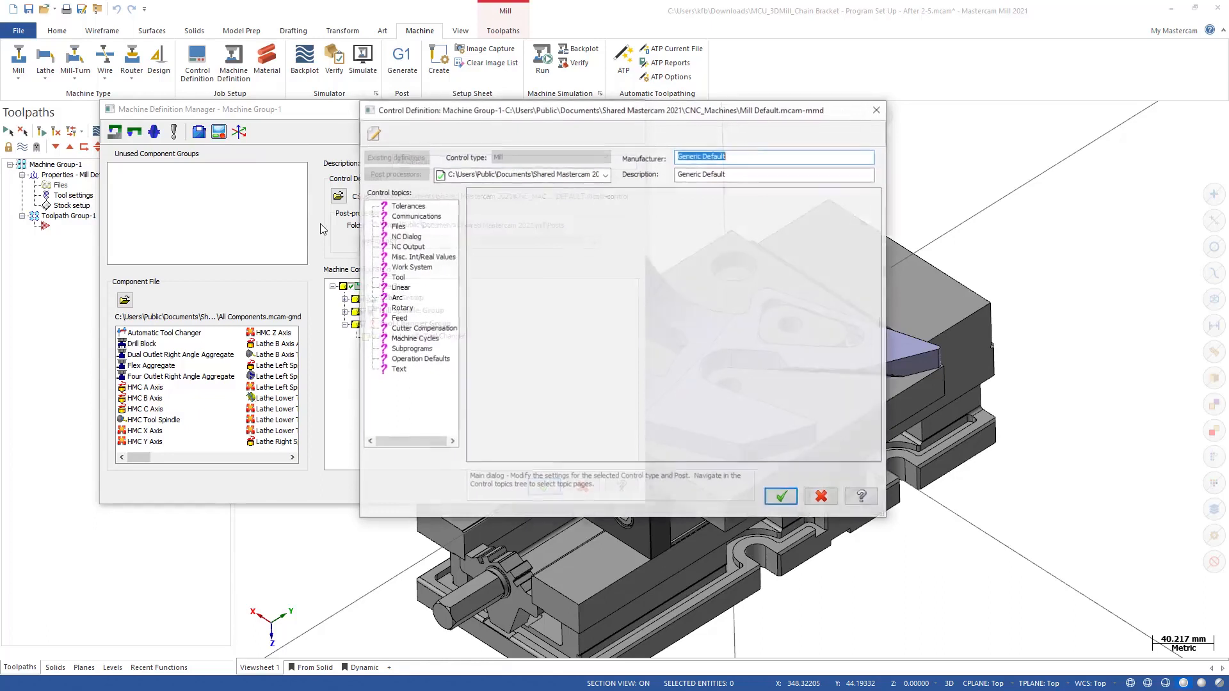
click(406, 206)
click(406, 247)
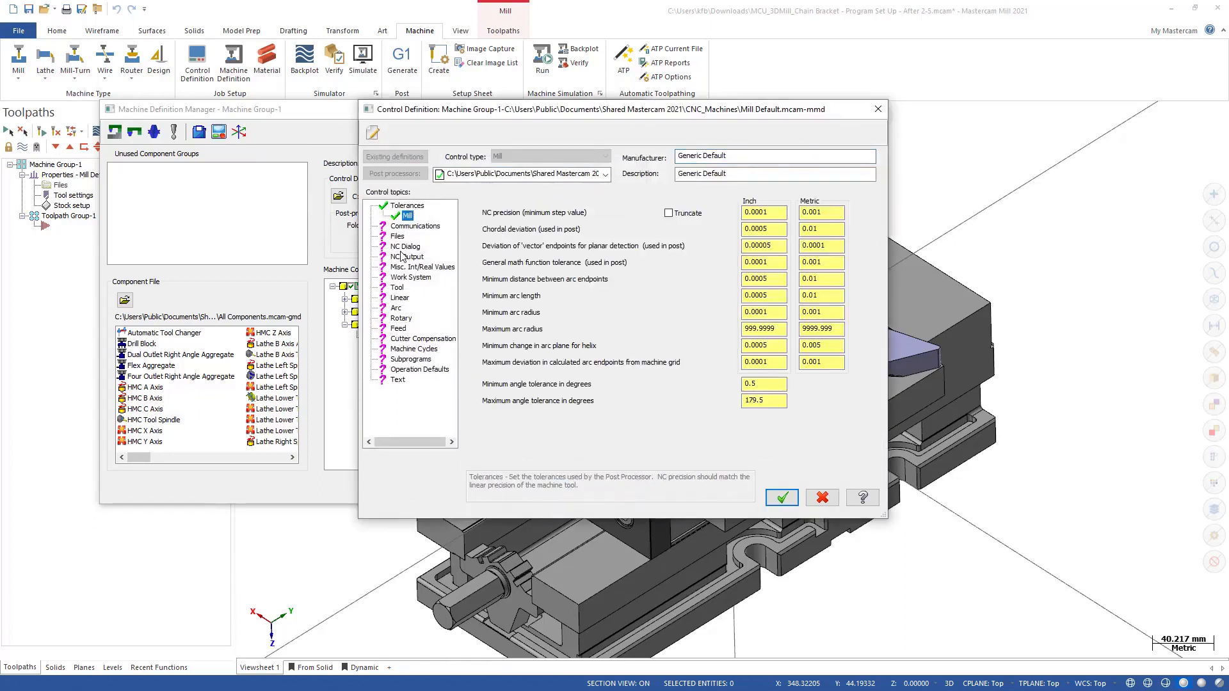
click(406, 298)
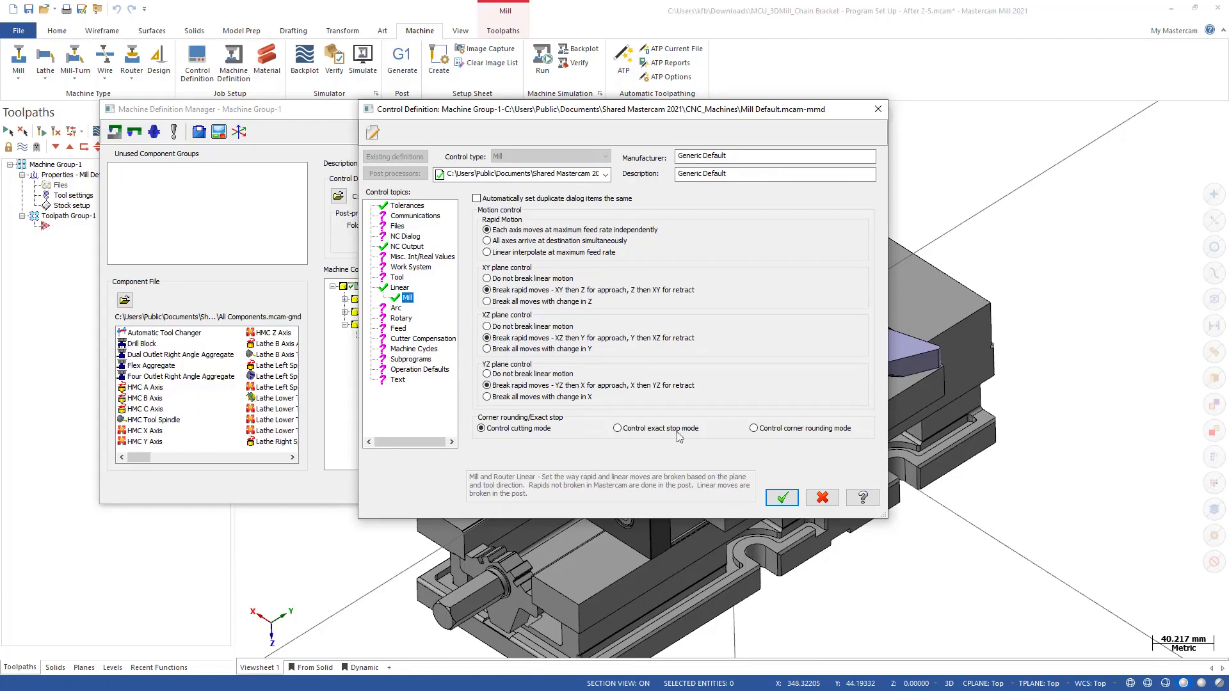
click(811, 497)
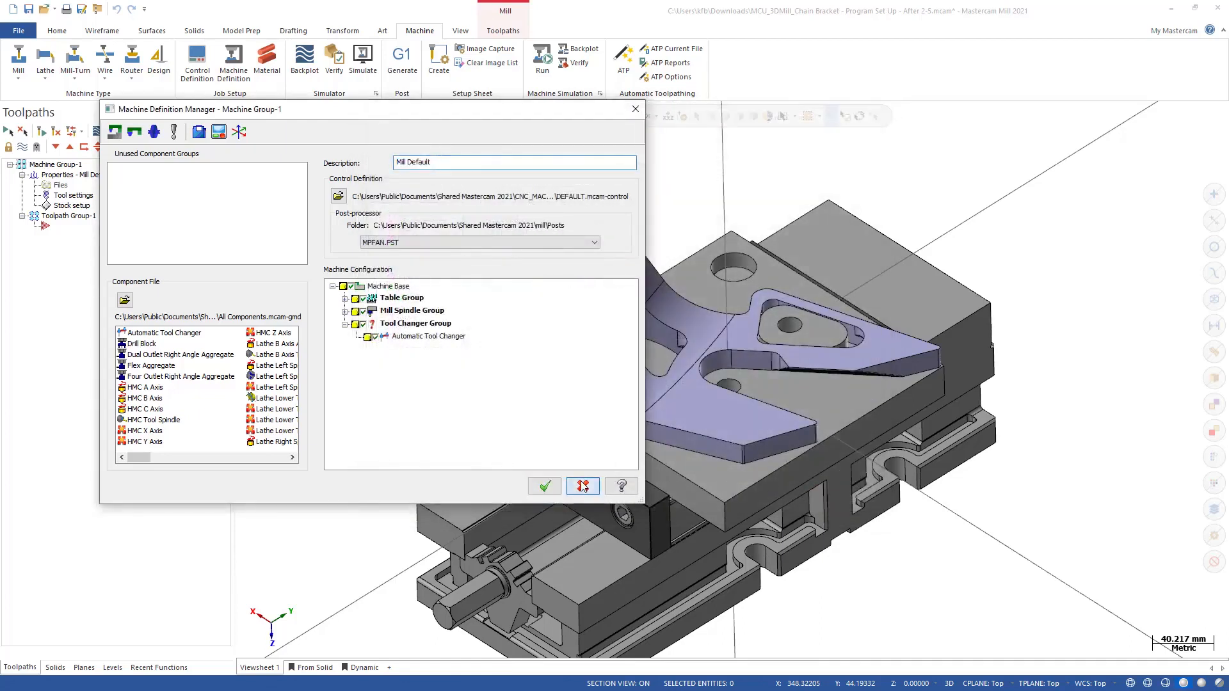
click(583, 486)
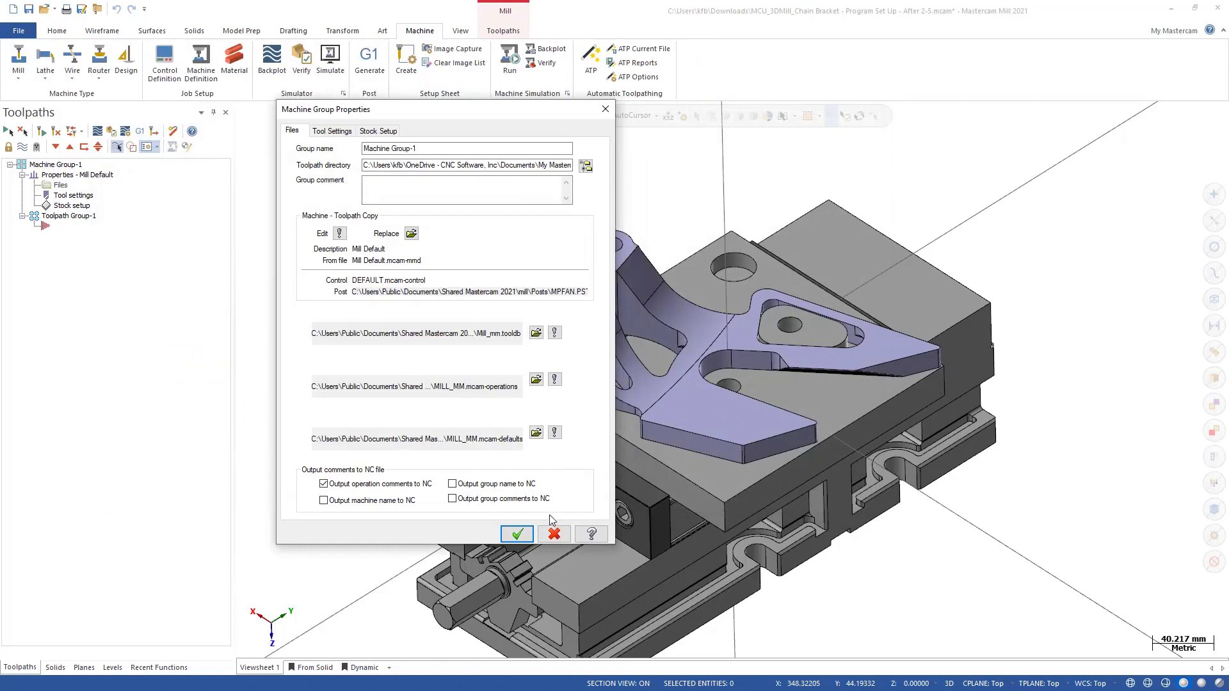
click(553, 530)
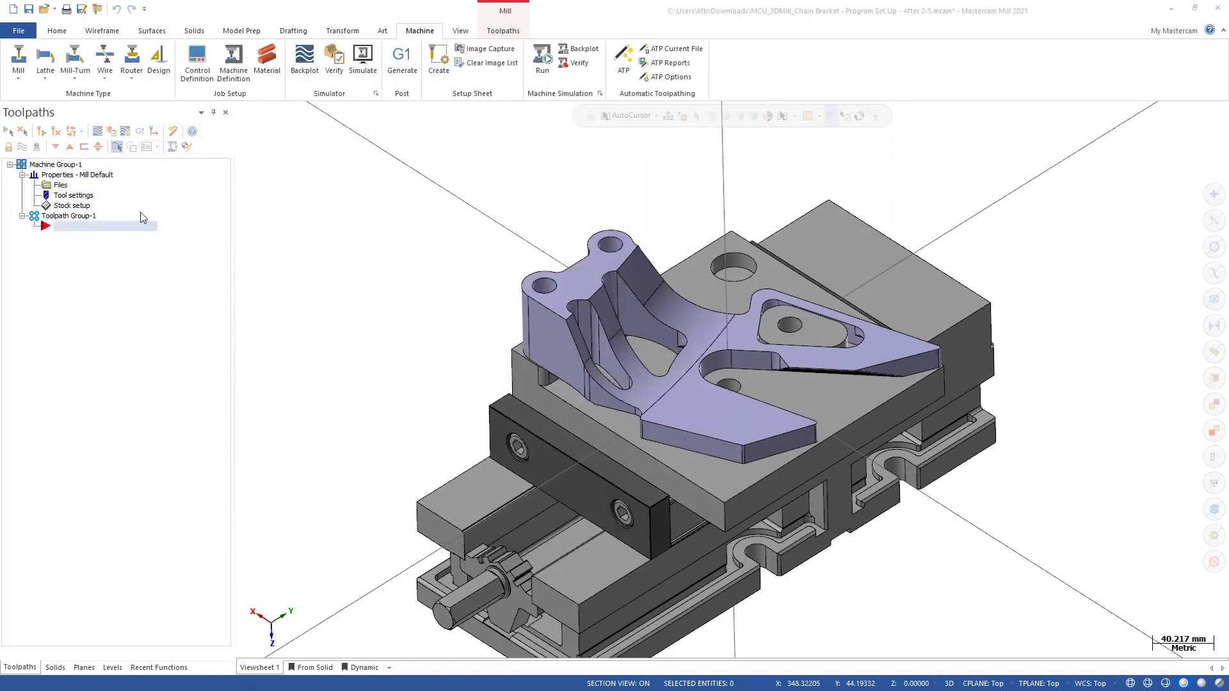